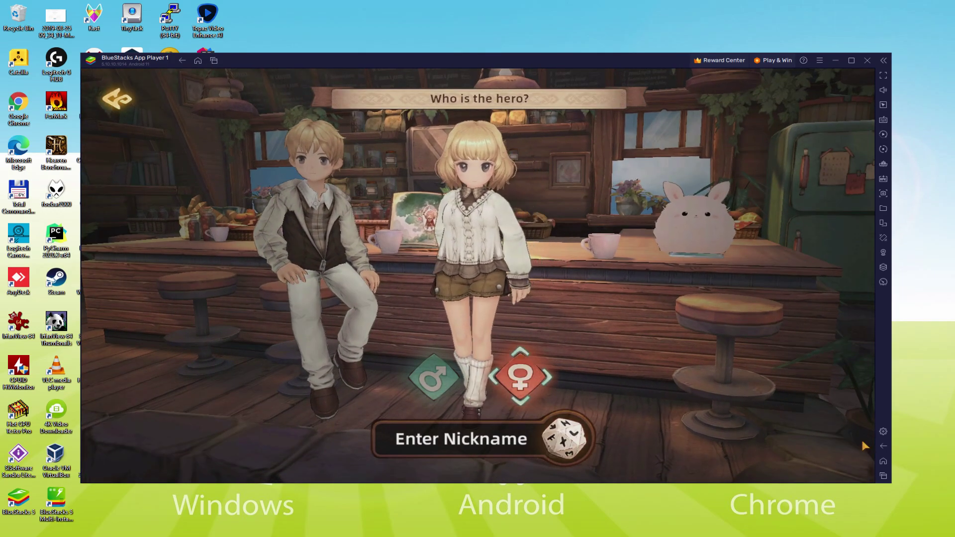
- Choose the male character as the hero
{"action": "left_click", "coordinate": [433, 378]}
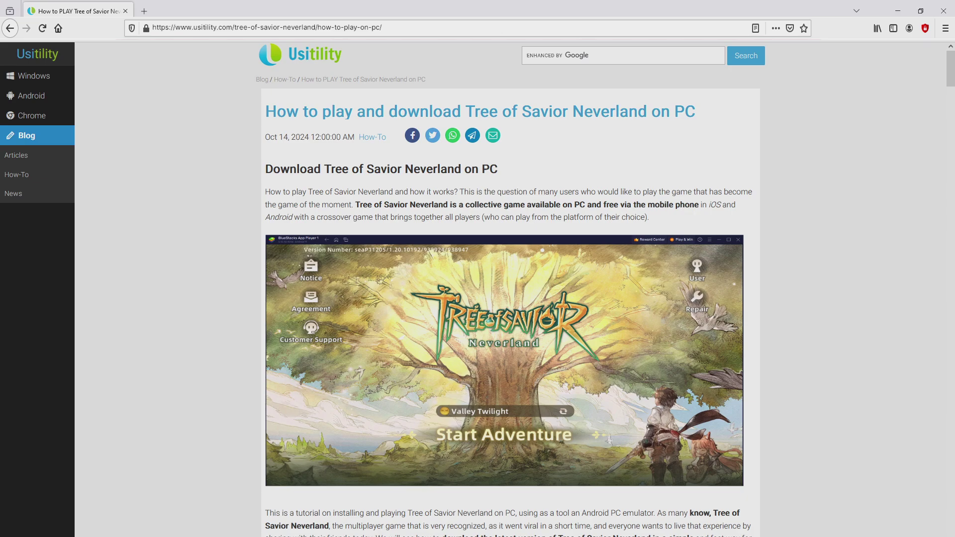
- Follow the article's PC download link to the BlueStacks page for Tree of Savior: Neverland and download the player
{"action": "scroll", "coordinate": [510, 290], "scroll_direction": "down", "scroll_amount": 4}
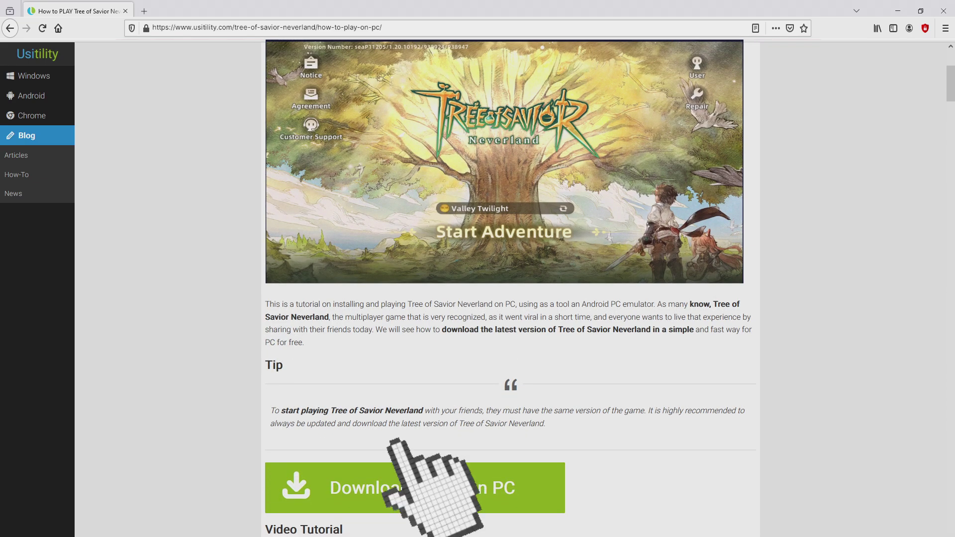
{"action": "left_click", "coordinate": [398, 478]}
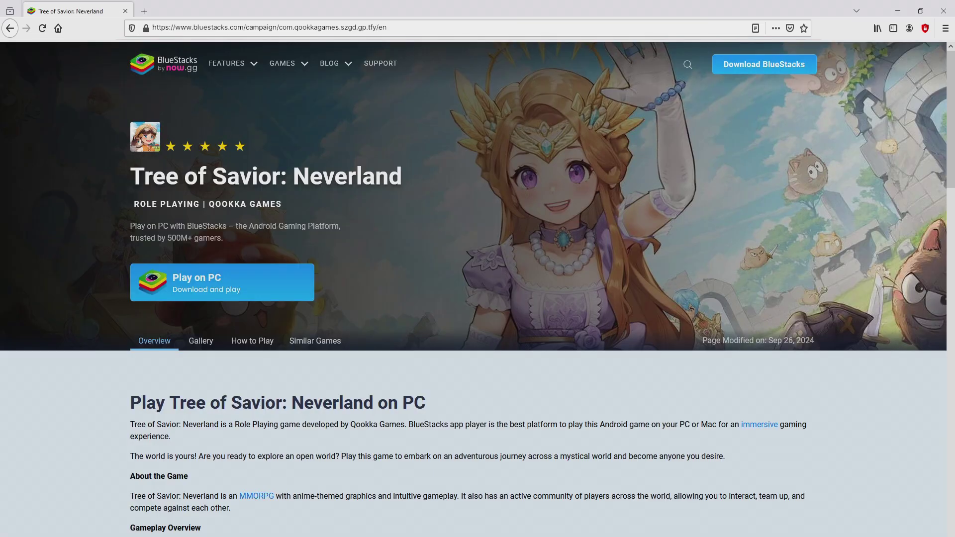
{"action": "scroll", "coordinate": [477, 288], "scroll_direction": "down", "scroll_amount": 15}
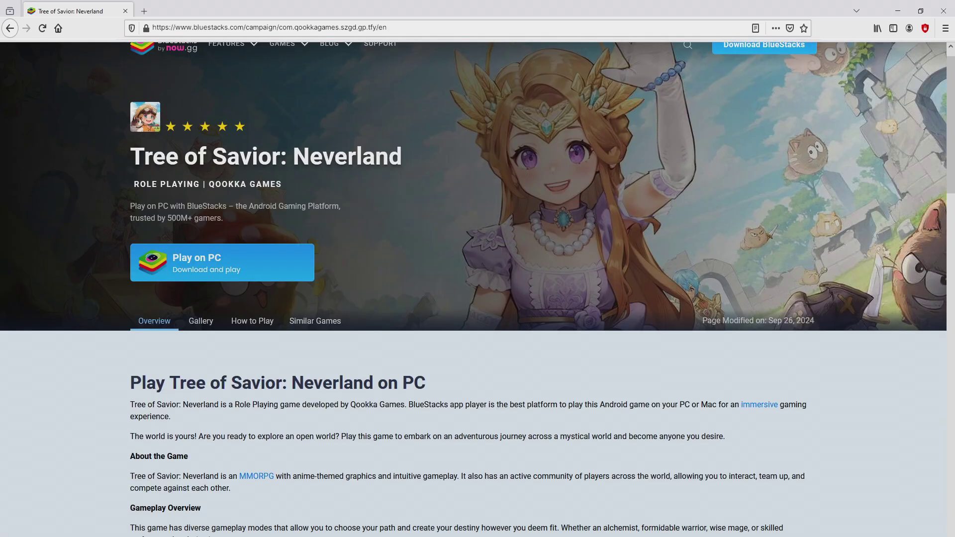
{"action": "scroll", "coordinate": [477, 289], "scroll_direction": "down", "scroll_amount": 5}
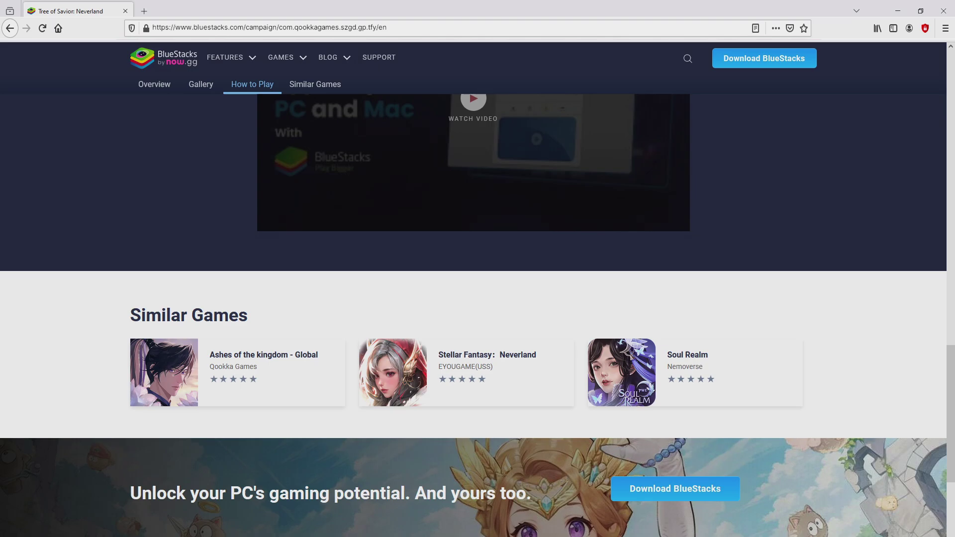
{"action": "key", "text": "Home"}
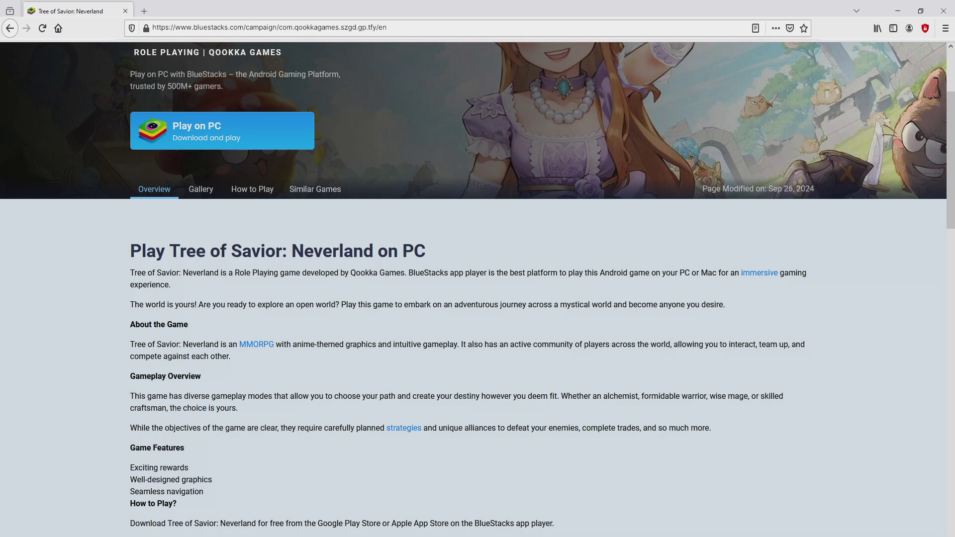
{"action": "scroll", "coordinate": [477, 288], "scroll_direction": "up", "scroll_amount": 3}
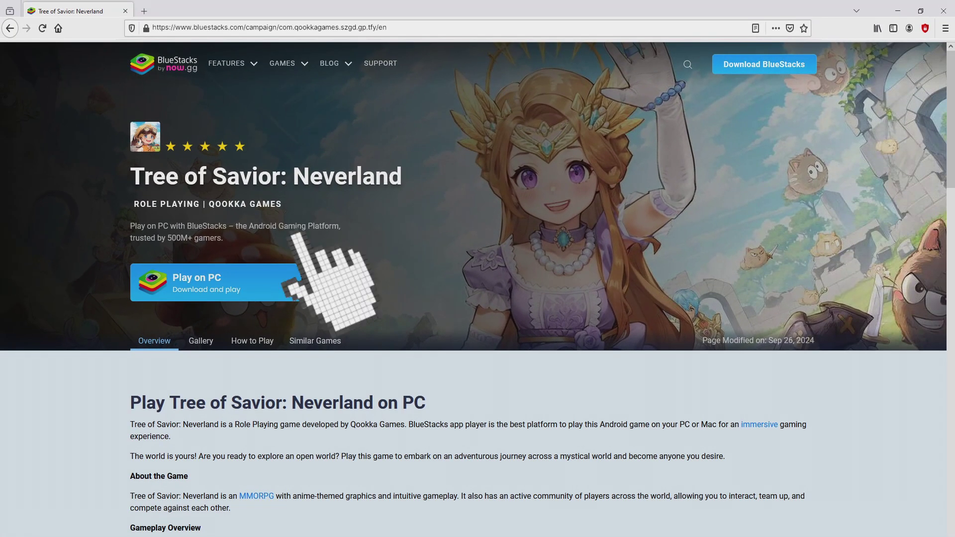
{"action": "left_click", "coordinate": [278, 277]}
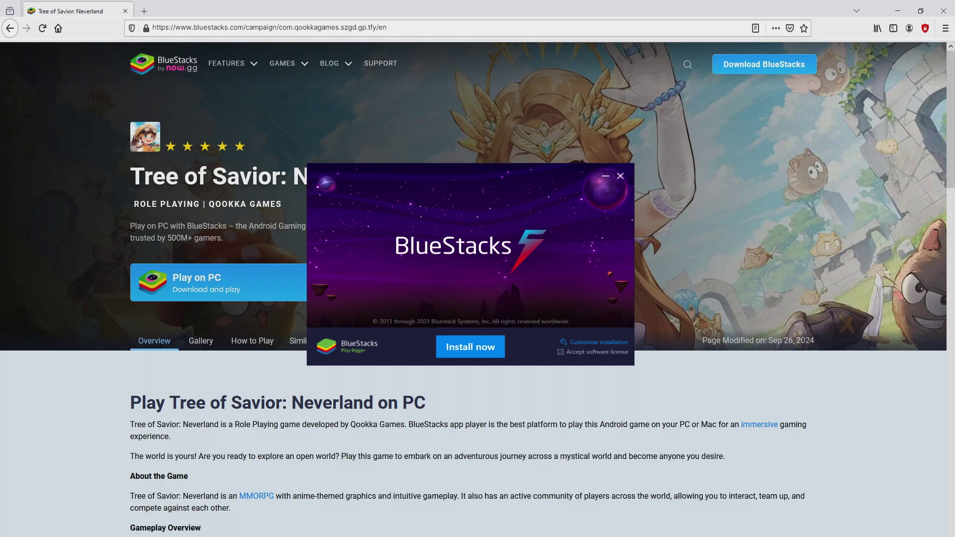
- Check the installer's customization options for the data path, return without changes, and start the BlueStacks 5 installation
{"action": "key", "text": "super+d"}
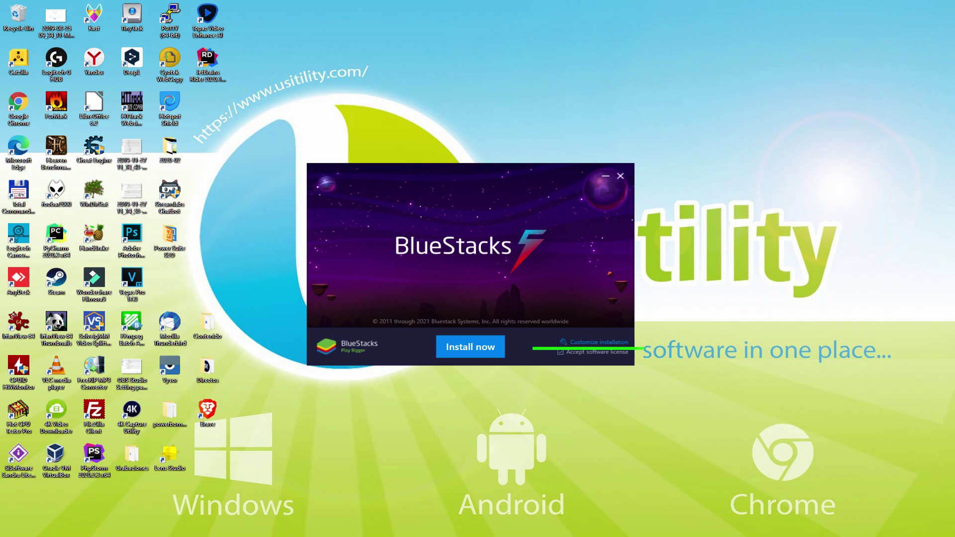
{"action": "left_click", "coordinate": [587, 342]}
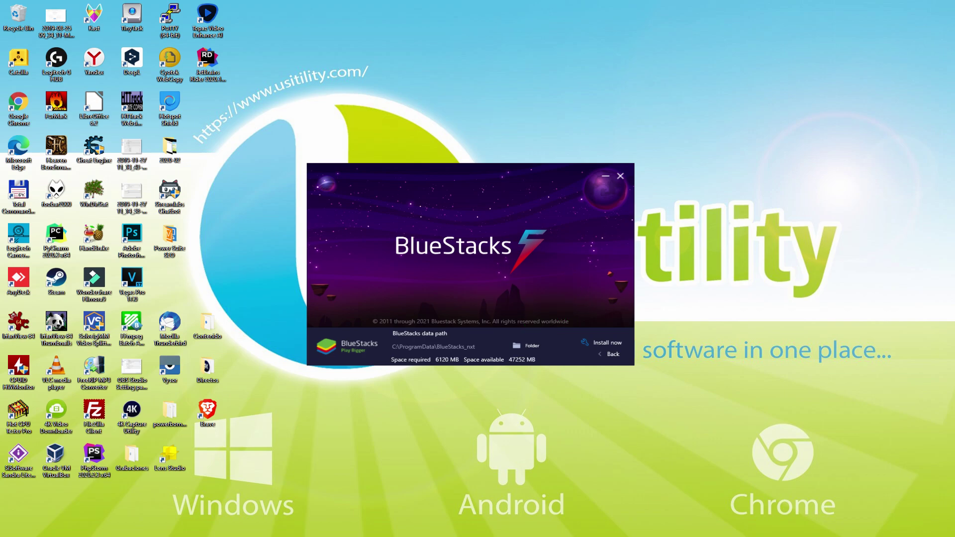
{"action": "left_click", "coordinate": [604, 354]}
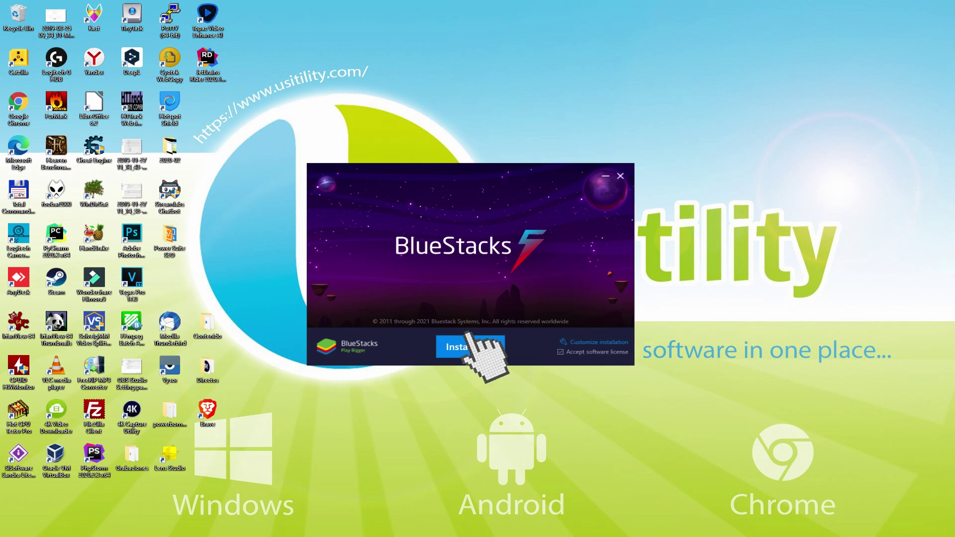
{"action": "left_click", "coordinate": [470, 346]}
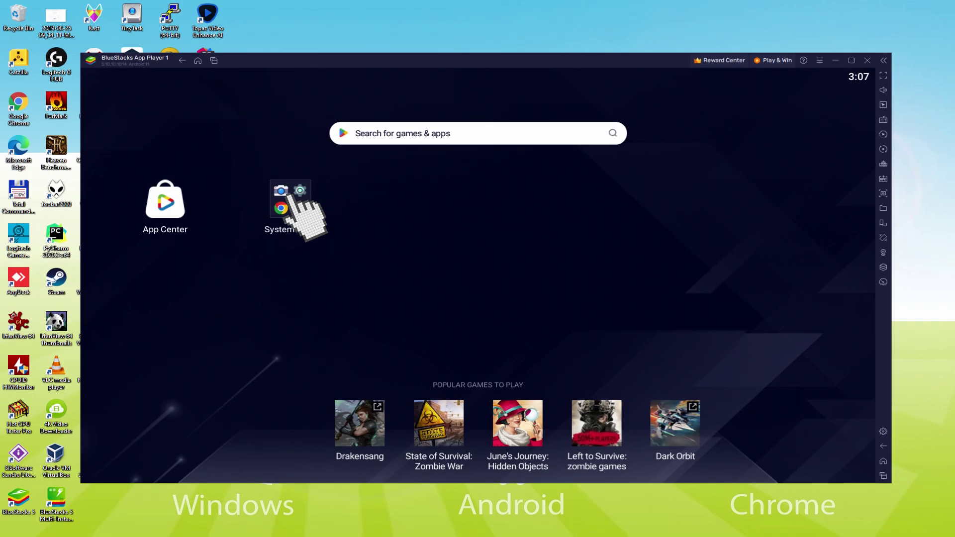
- Open the Play Store from System apps, agree to Google's terms, and accept the services with Google Drive backup turned off
{"action": "left_click", "coordinate": [142, 219]}
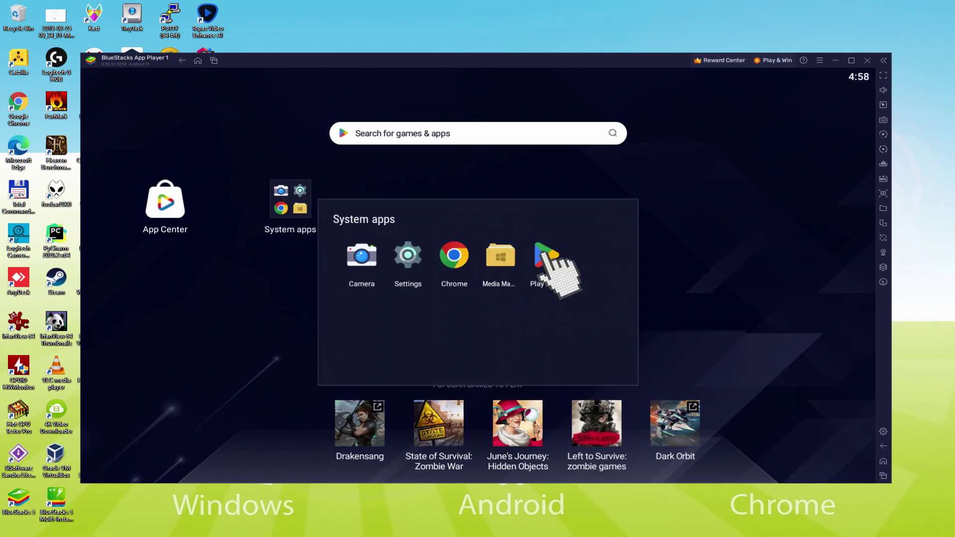
{"action": "left_click", "coordinate": [543, 254]}
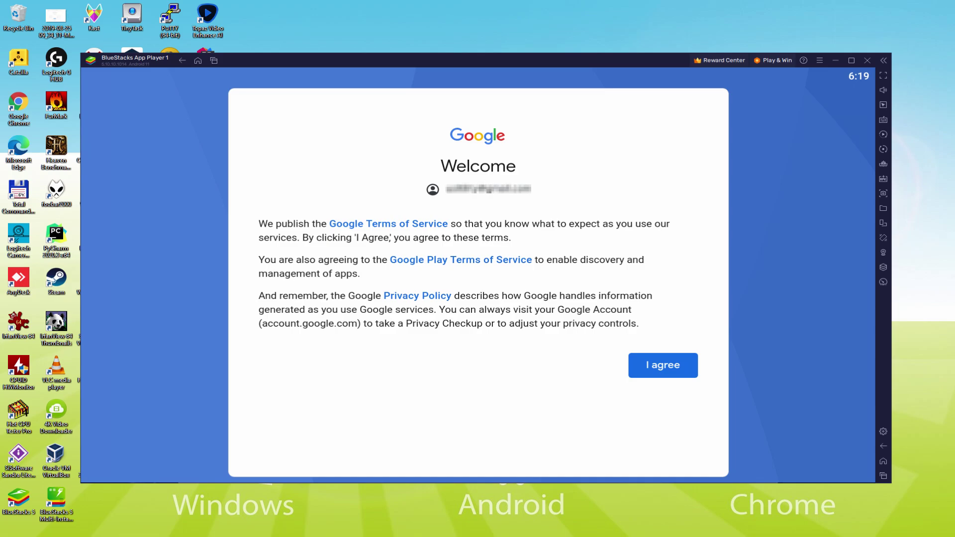
{"action": "left_click", "coordinate": [662, 367]}
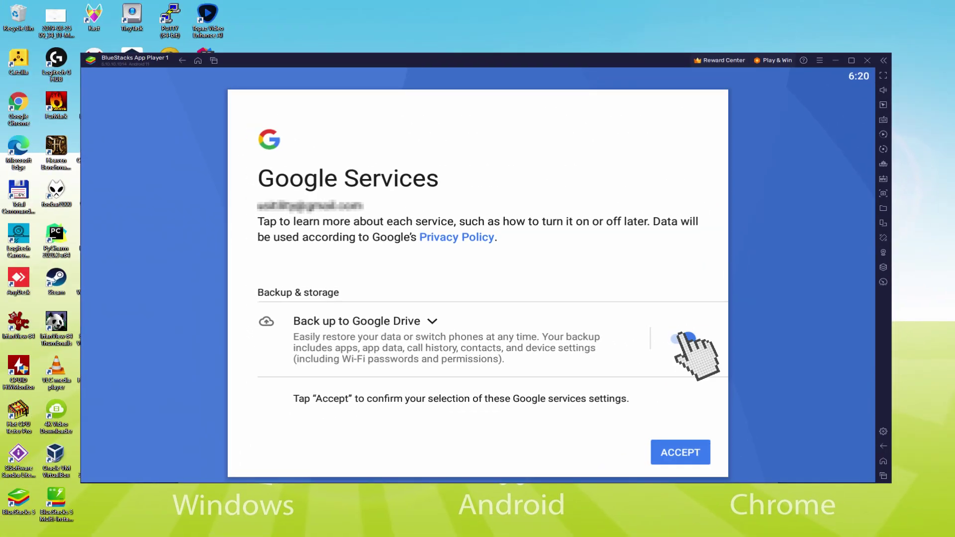
{"action": "left_click", "coordinate": [685, 338]}
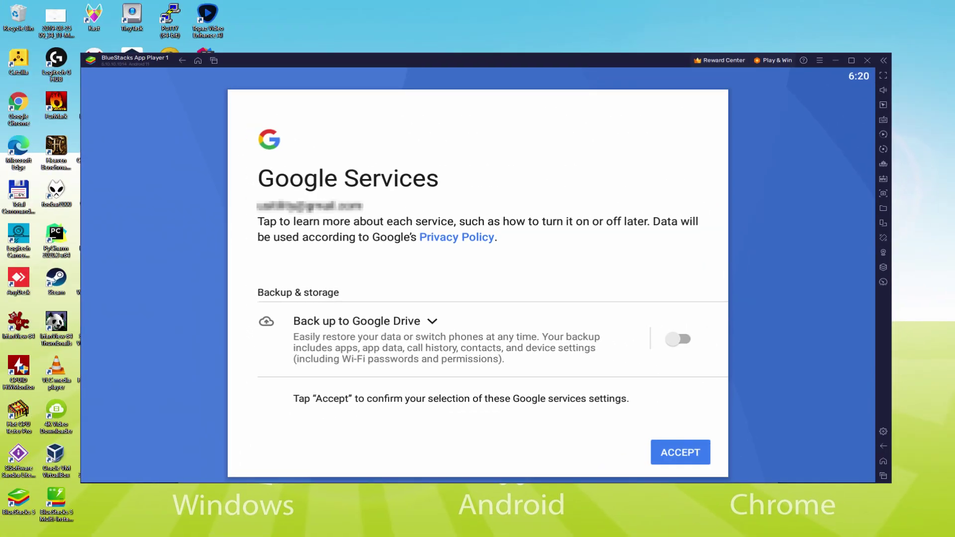
{"action": "left_click", "coordinate": [680, 451]}
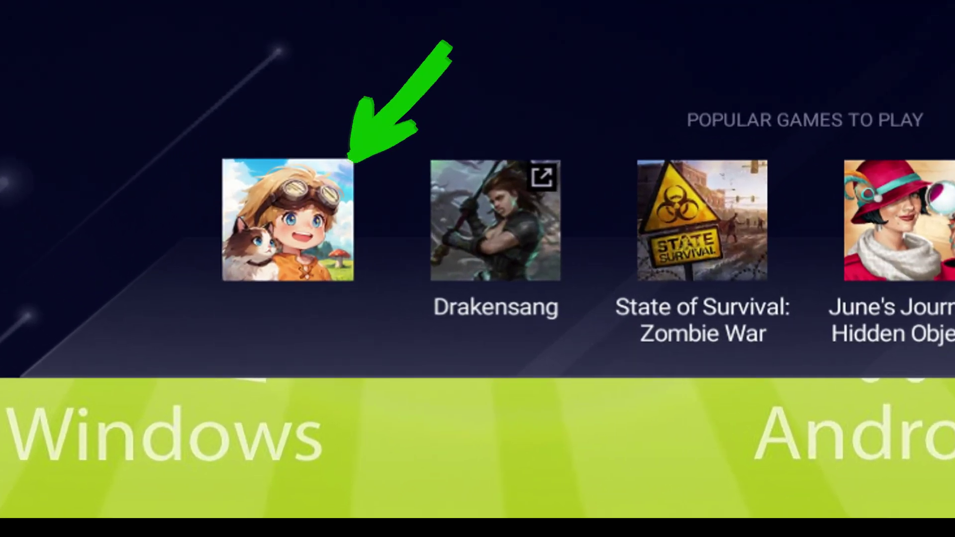
- Open the Tree of Savior: Neverland store page from the home screen game icon and install the game
{"action": "left_click", "coordinate": [281, 423]}
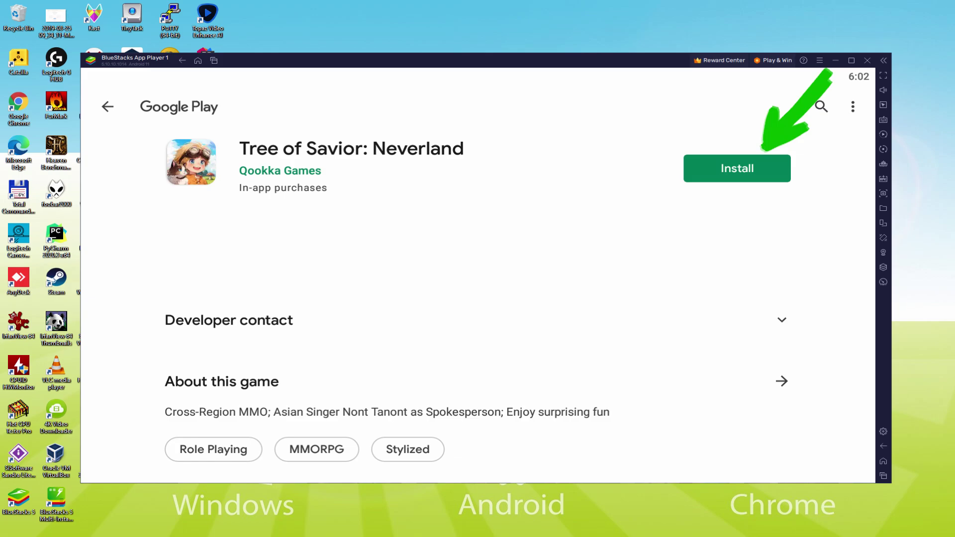
{"action": "left_click", "coordinate": [760, 166]}
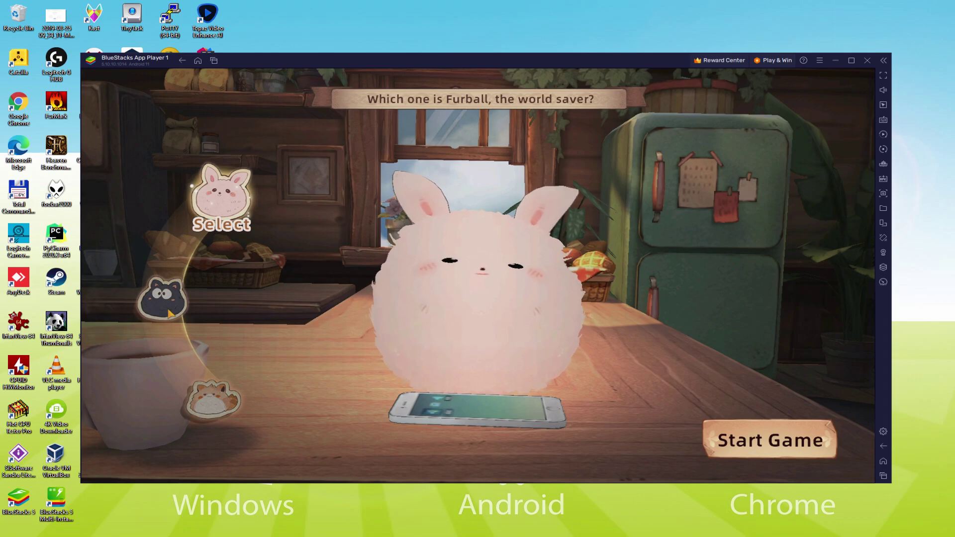
- Compare the black and orange furball companions and select the black one
{"action": "left_click", "coordinate": [169, 313]}
{"action": "left_click", "coordinate": [208, 396]}
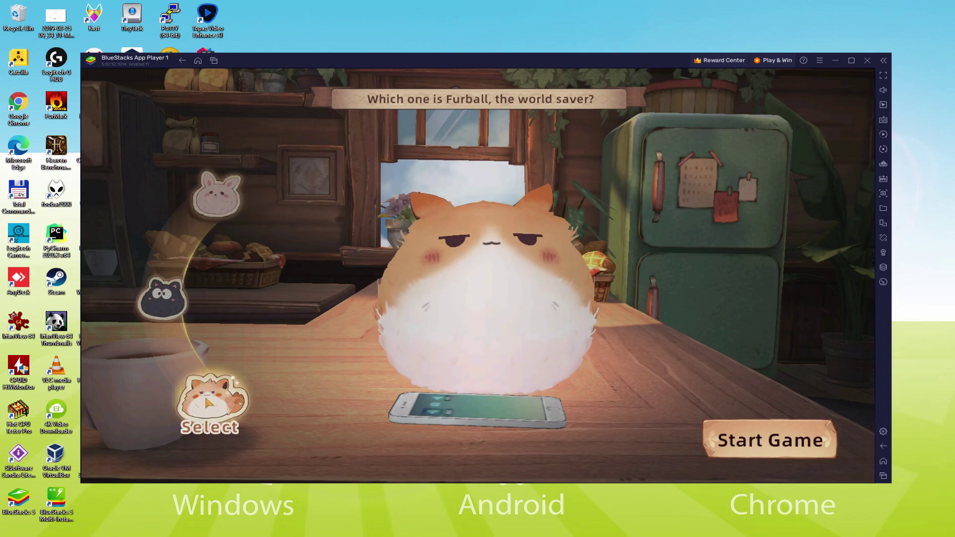
{"action": "left_click", "coordinate": [168, 309]}
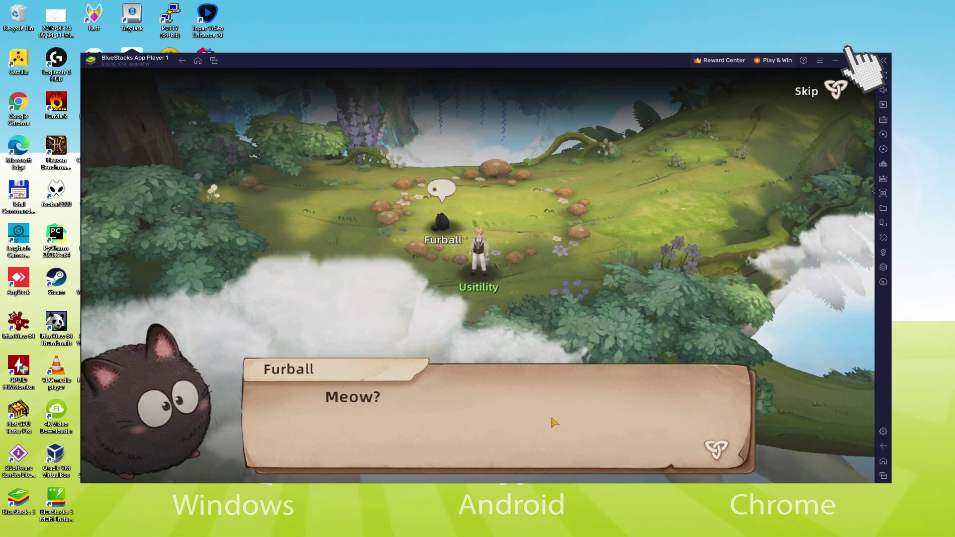
- Advance through the opening story dialogue with Furball and Vareja
{"action": "left_click", "coordinate": [551, 417]}
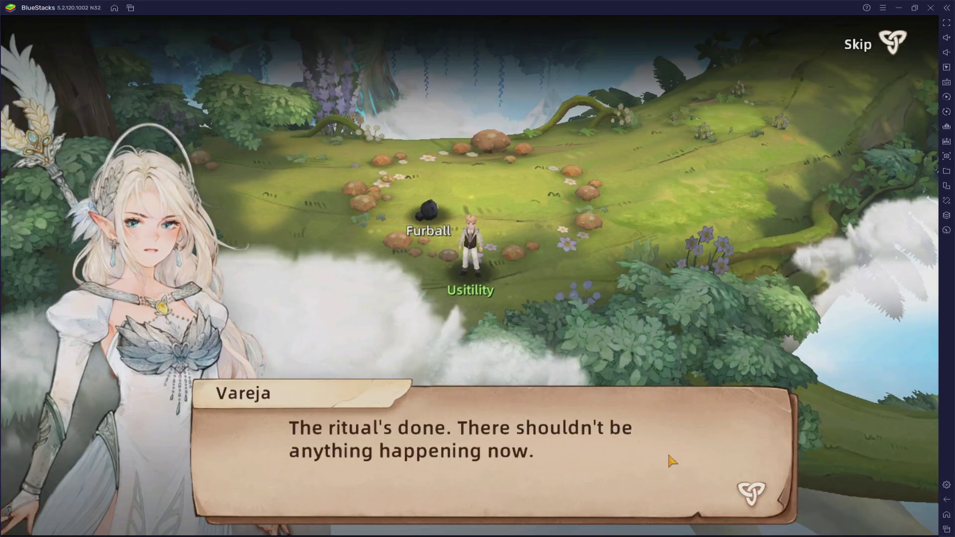
{"action": "left_click", "coordinate": [667, 451]}
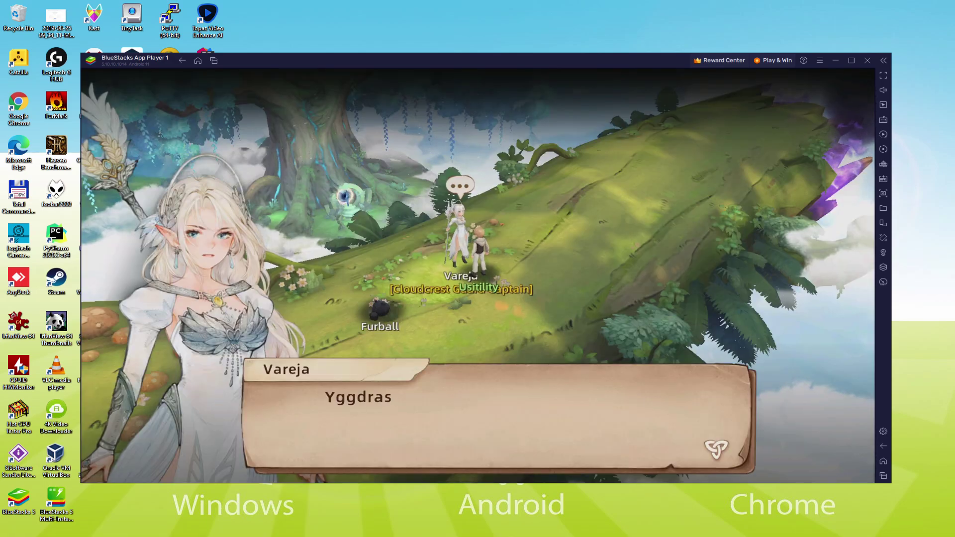
{"action": "left_click", "coordinate": [494, 422]}
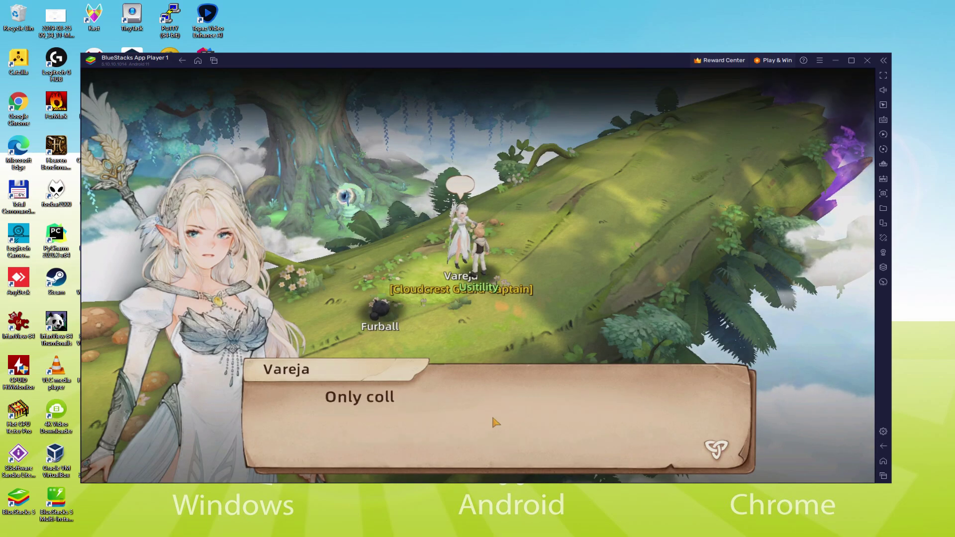
{"action": "left_click", "coordinate": [515, 425]}
{"action": "left_click", "coordinate": [514, 423]}
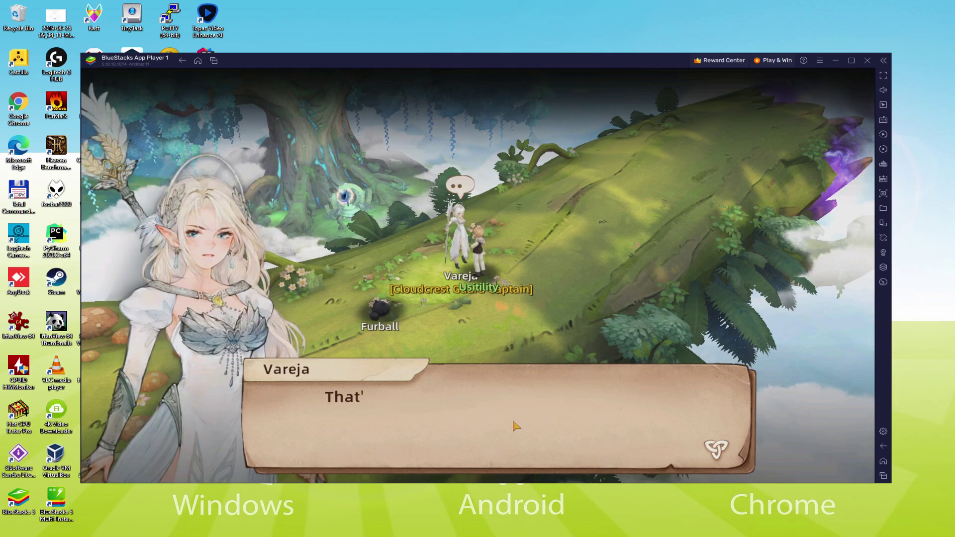
{"action": "left_click", "coordinate": [513, 423]}
{"action": "left_click", "coordinate": [513, 422]}
{"action": "left_click", "coordinate": [514, 424]}
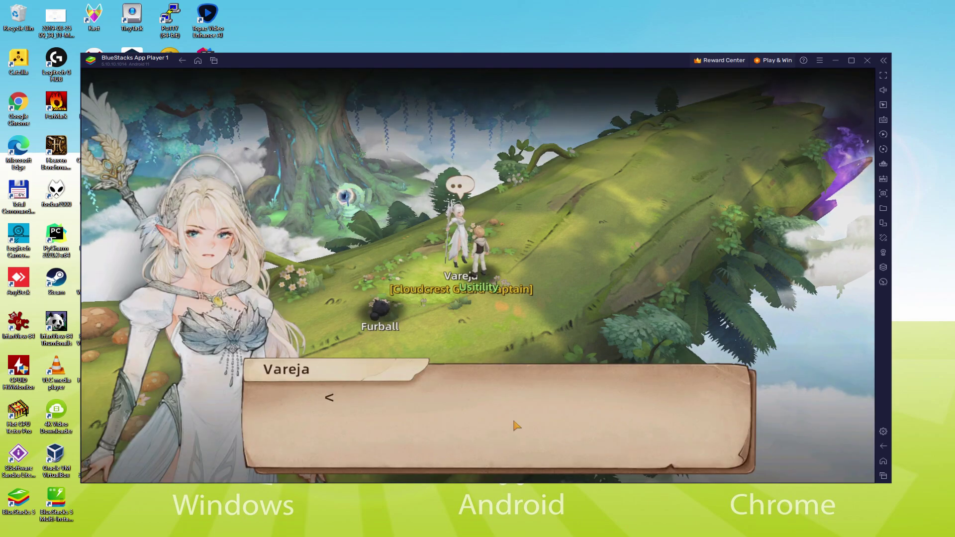
{"action": "left_click", "coordinate": [515, 426]}
{"action": "left_click", "coordinate": [676, 303]}
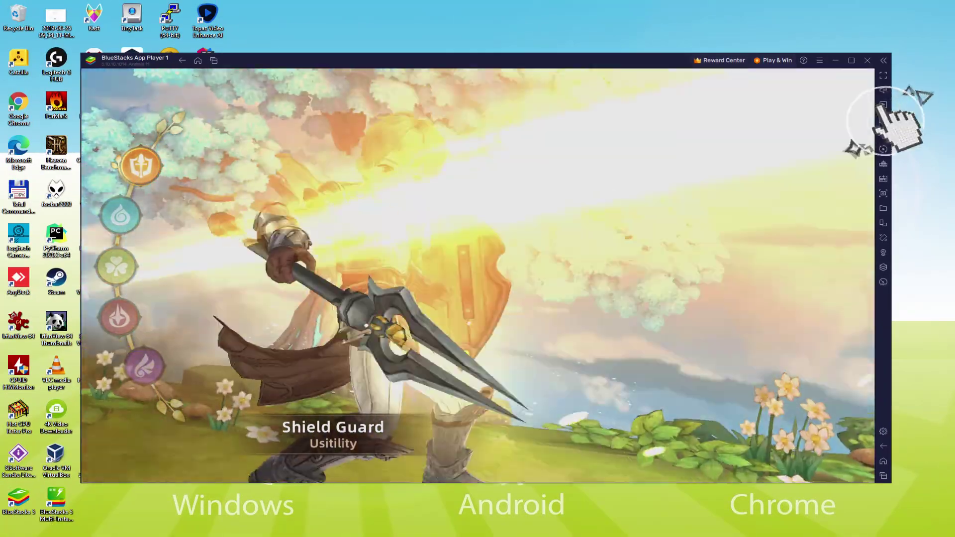
- Preview the available jobs, including the Spirit Healer and the red-emblem job below it
{"action": "left_click", "coordinate": [782, 205]}
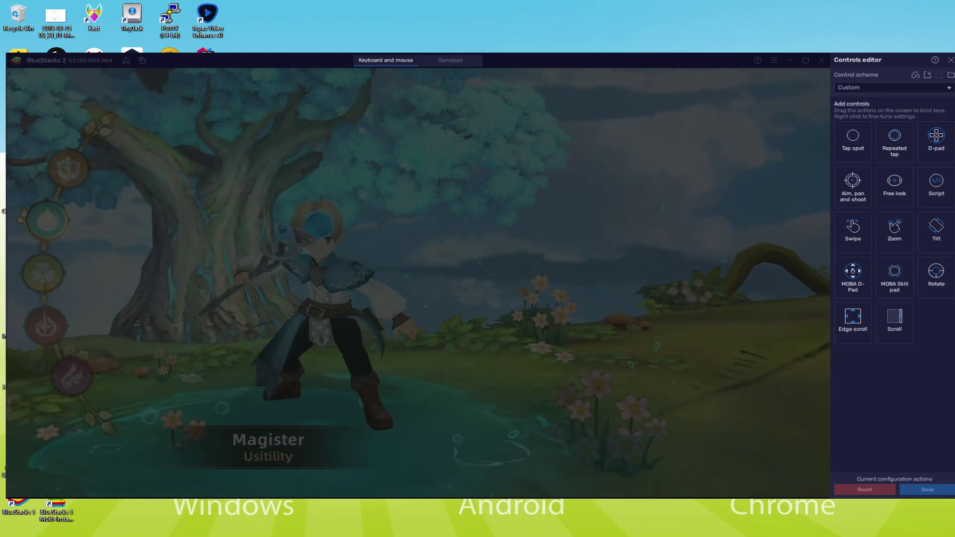
{"action": "left_click", "coordinate": [44, 284]}
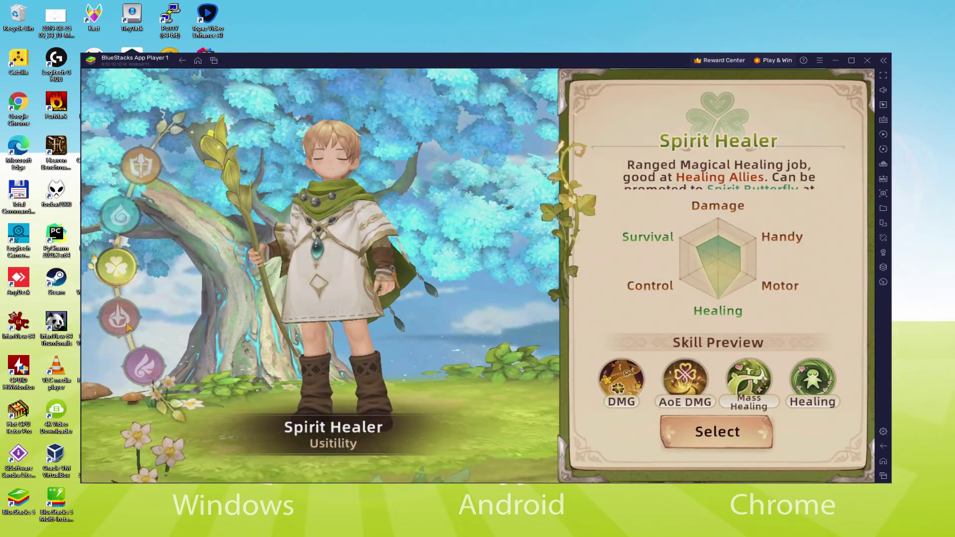
{"action": "left_click", "coordinate": [128, 327]}
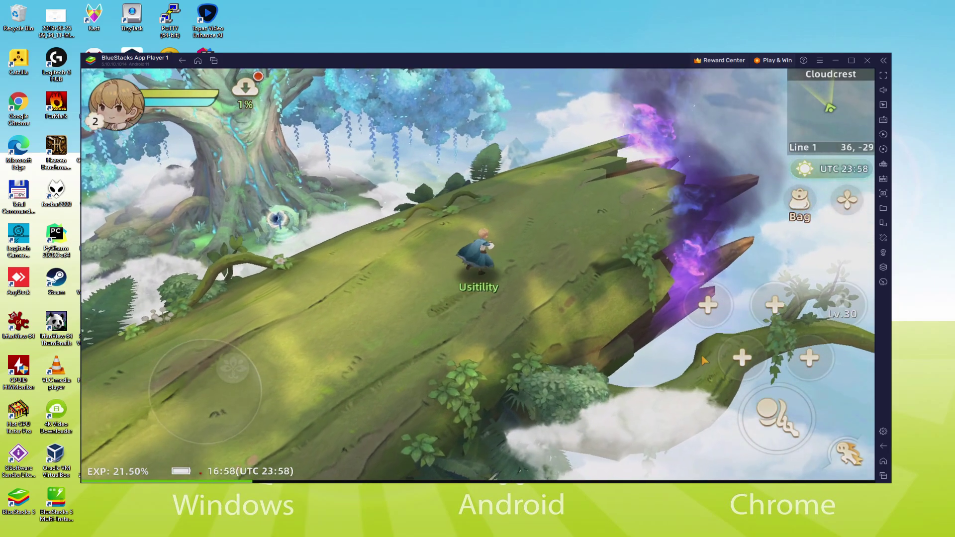
- Move the hero along the Cloudcrest slope and advance the hero's dialogue beside Vareja
{"action": "key", "text": "a"}
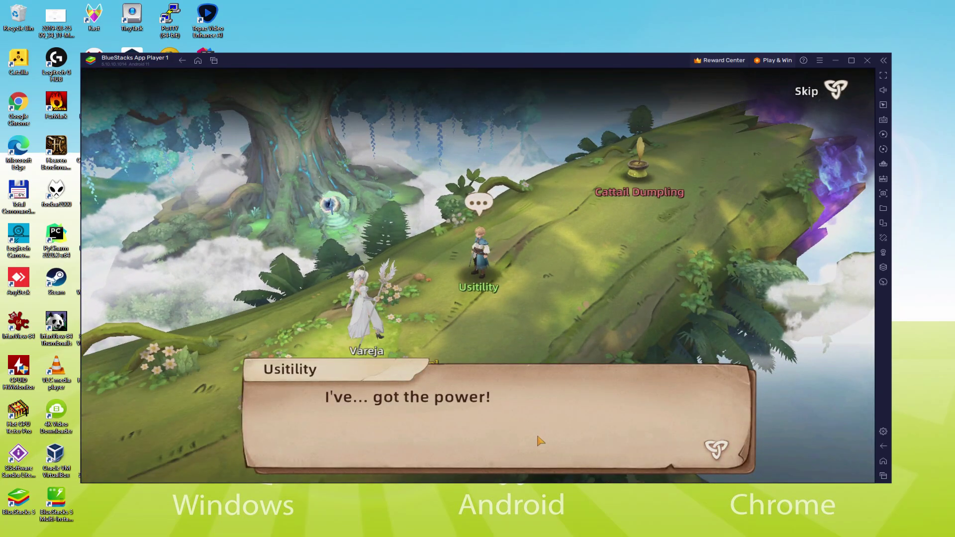
{"action": "left_click", "coordinate": [538, 437]}
{"action": "left_click", "coordinate": [538, 440]}
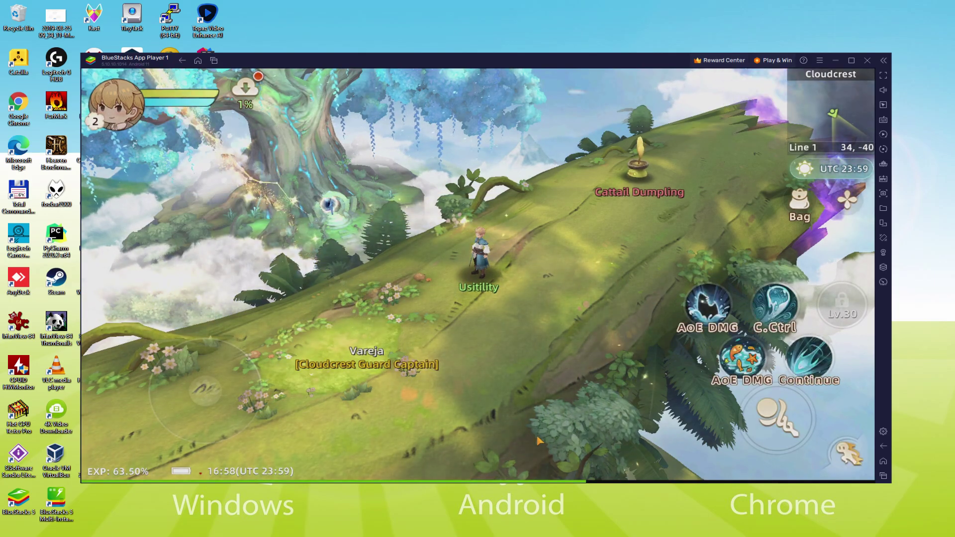
- Move the hero up the slope to the Cattail Dumpling and equip the offered gear, including the Cold Dew Gloves
{"action": "key", "text": "w"}
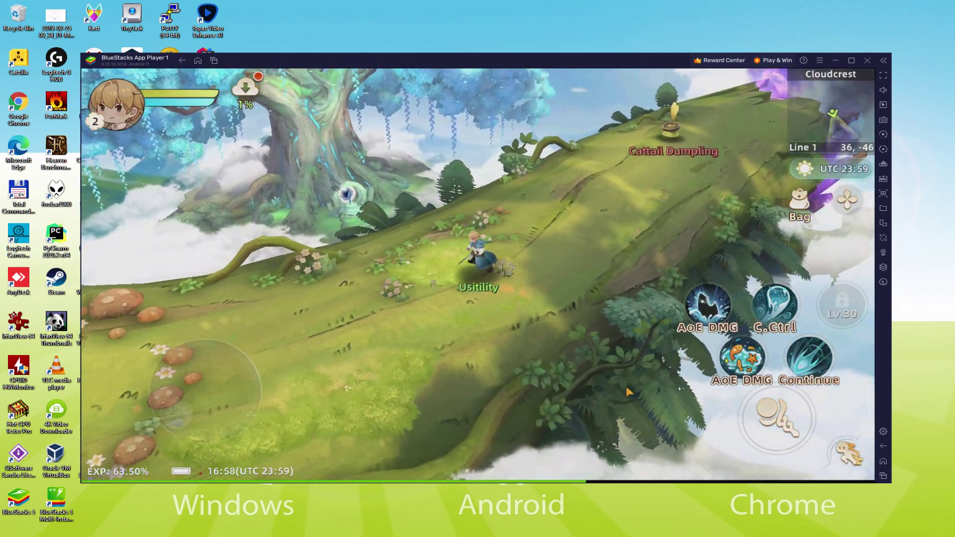
{"action": "key", "text": "w"}
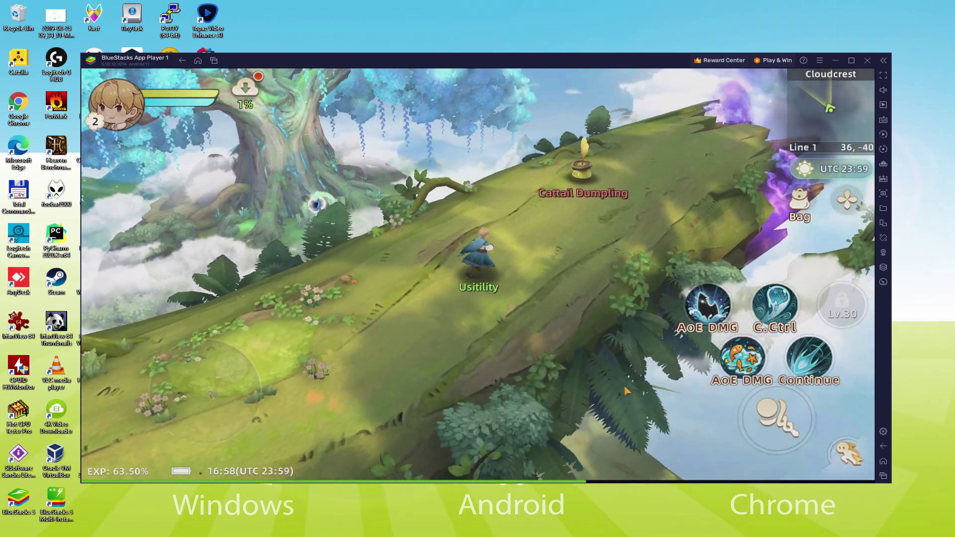
{"action": "key", "text": "w"}
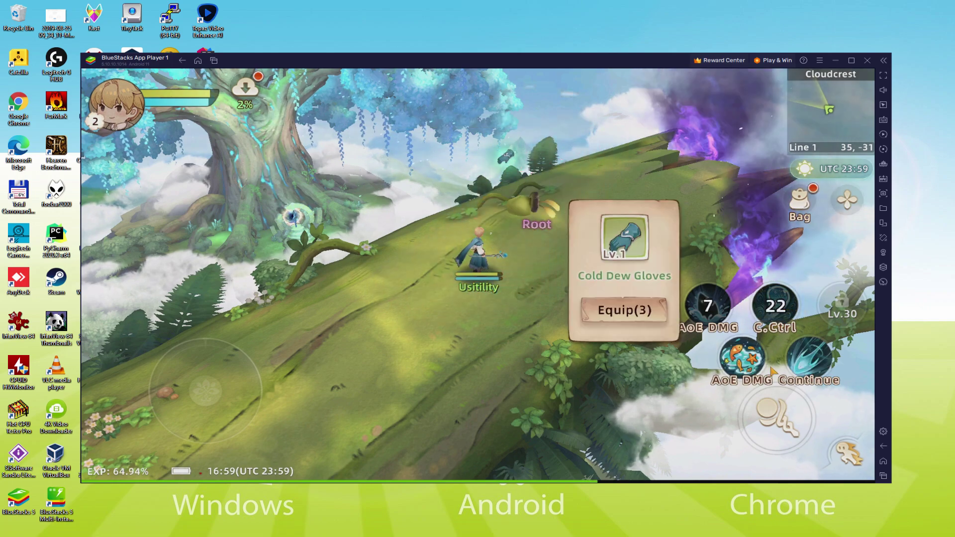
{"action": "left_click", "coordinate": [621, 362]}
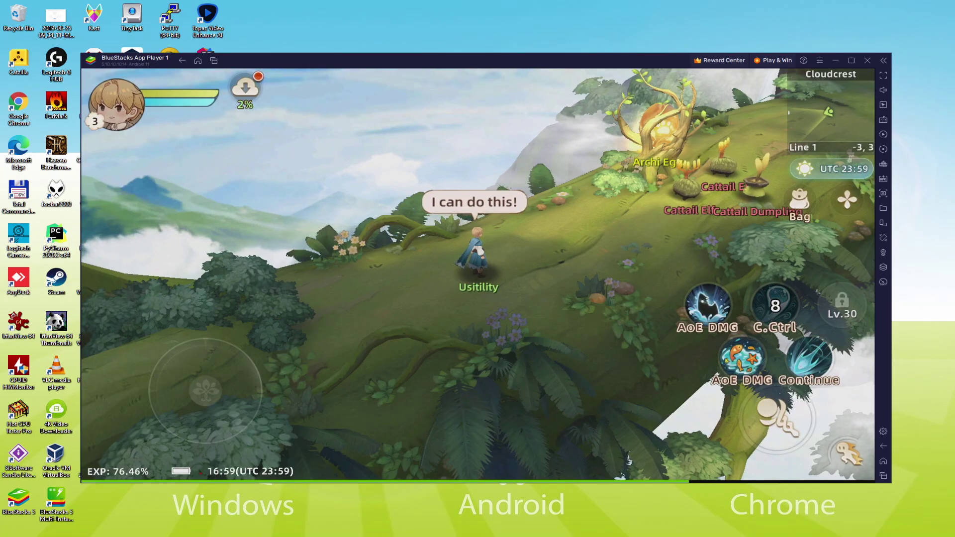
- Move the hero to the Archi Egg and attack the surrounding Cattail monsters with the AoE DMG and C.Ctrl skills
{"action": "key", "text": "w"}
{"action": "key", "text": "e"}
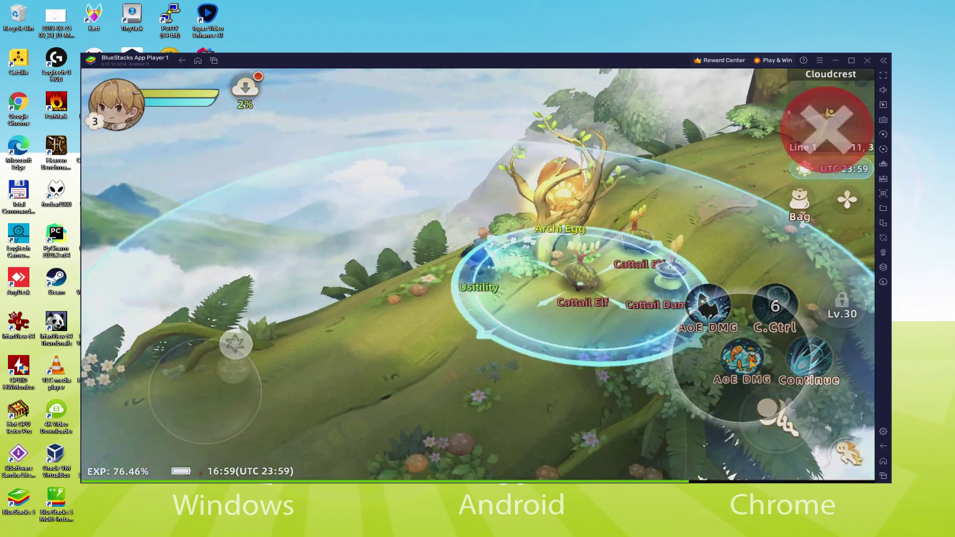
{"action": "key", "text": "e"}
{"action": "key", "text": "s"}
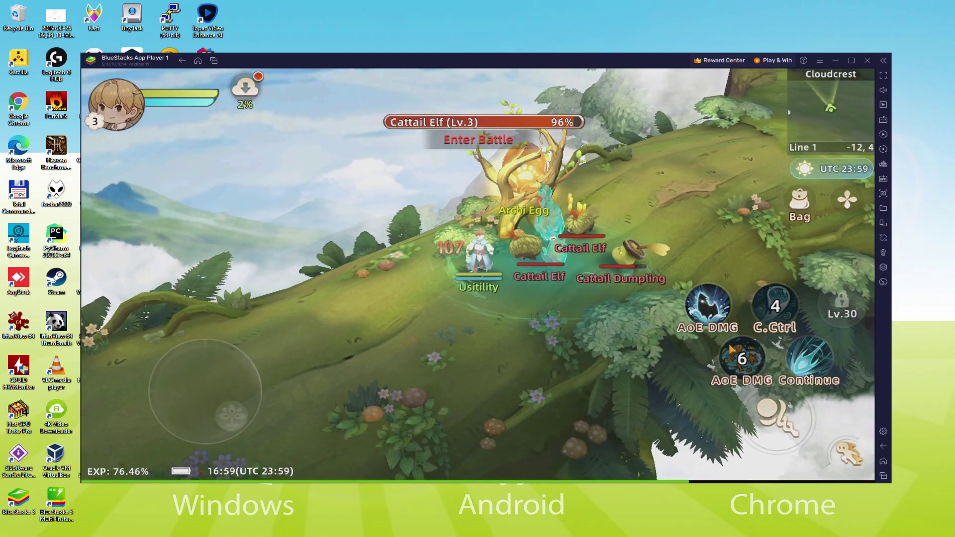
{"action": "key", "text": "e"}
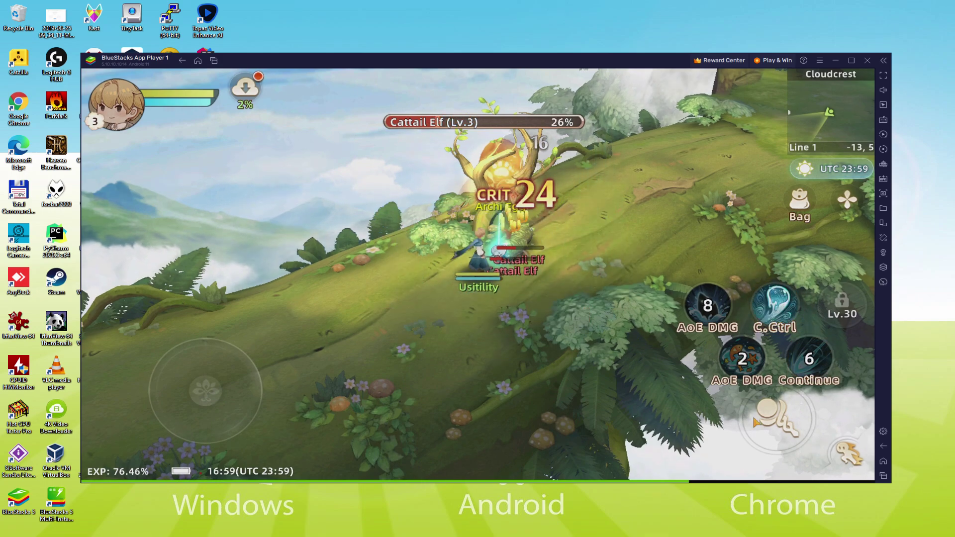
{"action": "left_click", "coordinate": [774, 307]}
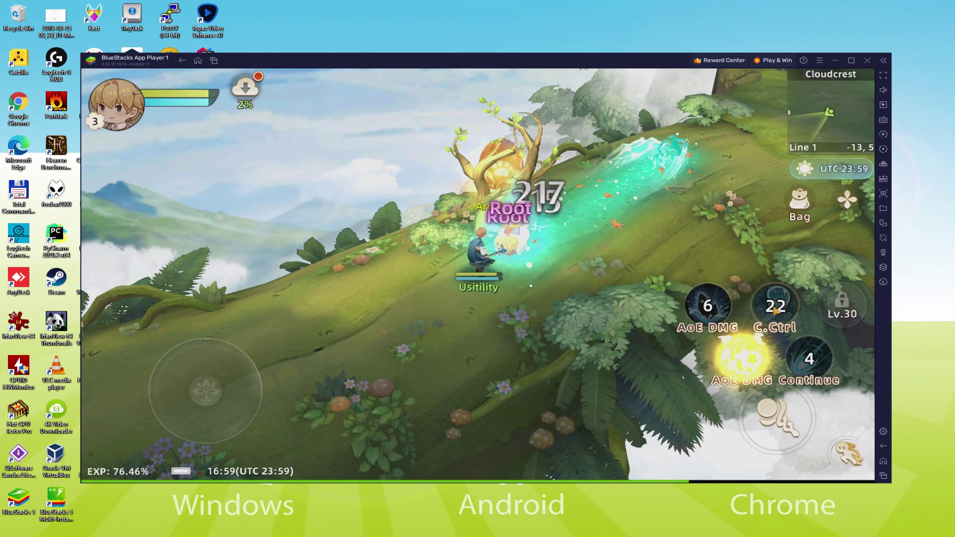